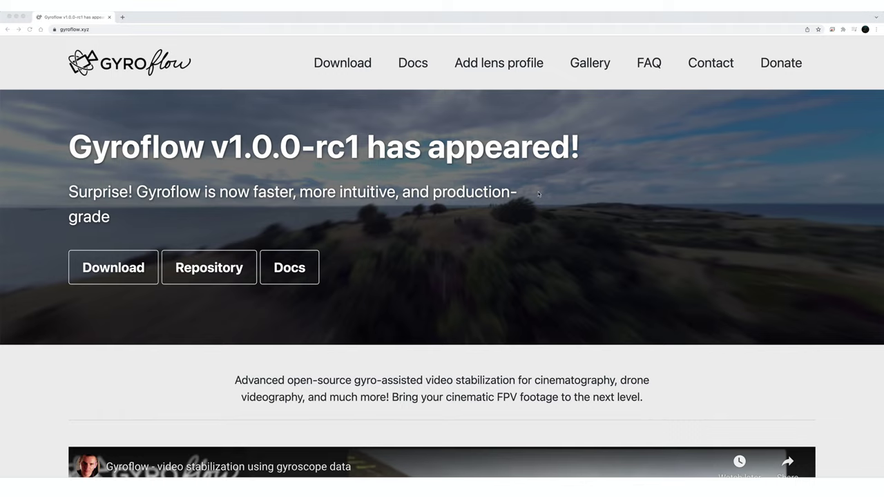
Scroll through the Gyroflow home page and open the release downloads
scroll(496, 262, down, 10)
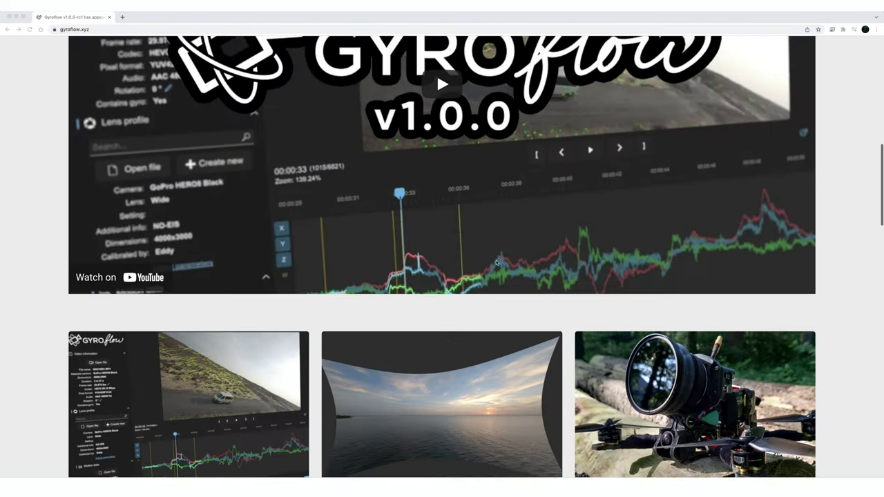
scroll(497, 263, down, 9)
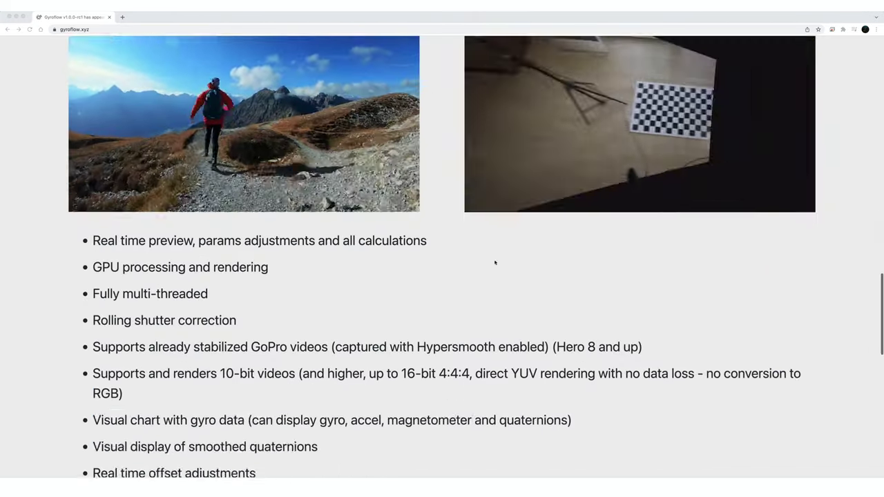
scroll(495, 262, down, 2)
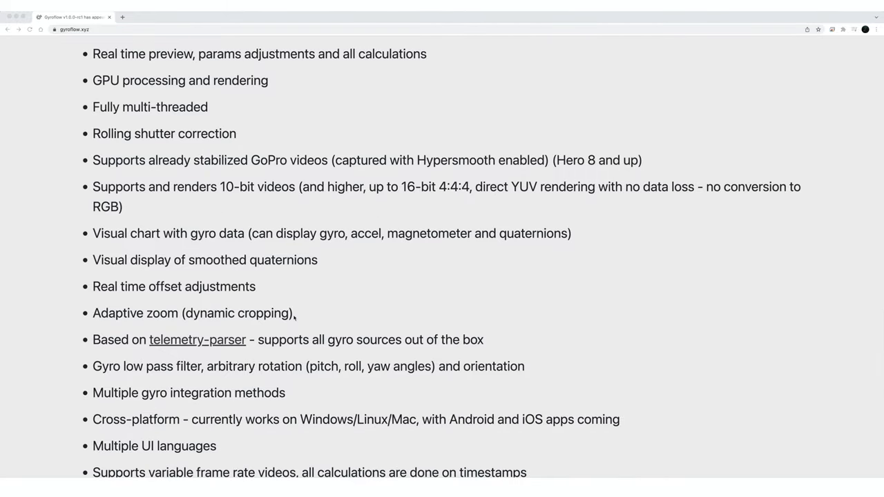
scroll(295, 315, down, 3)
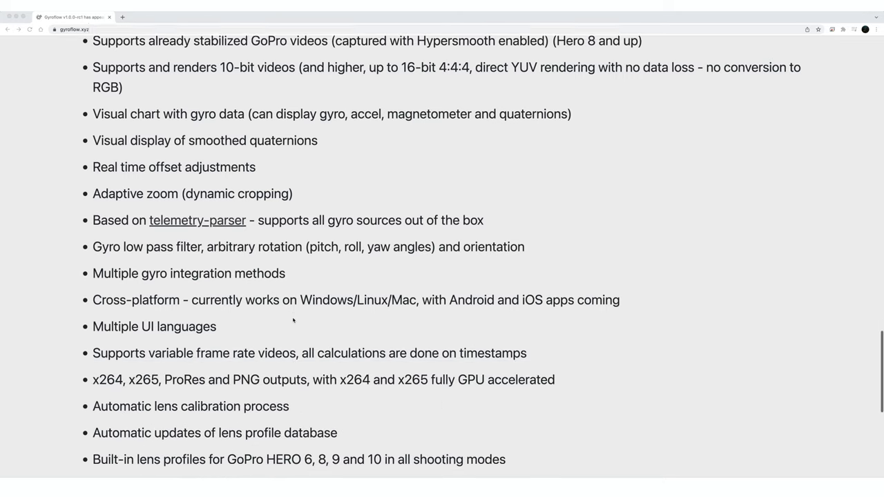
scroll(293, 320, down, 5)
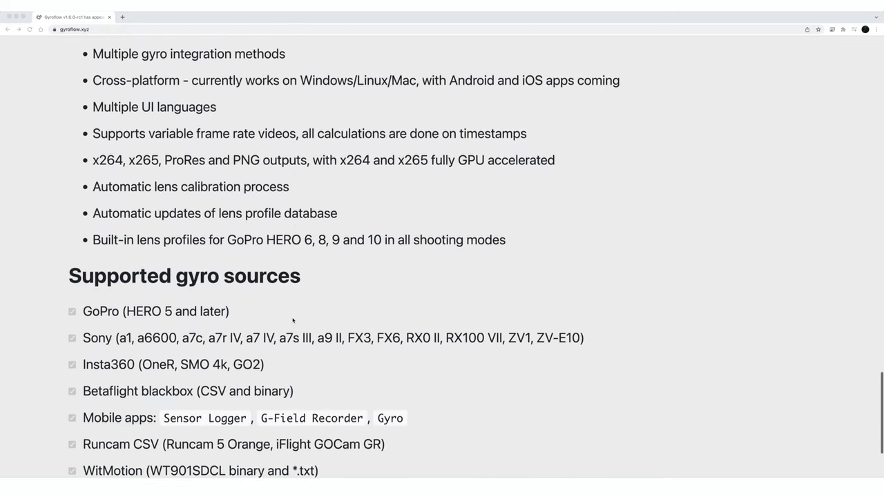
scroll(293, 320, down, 3)
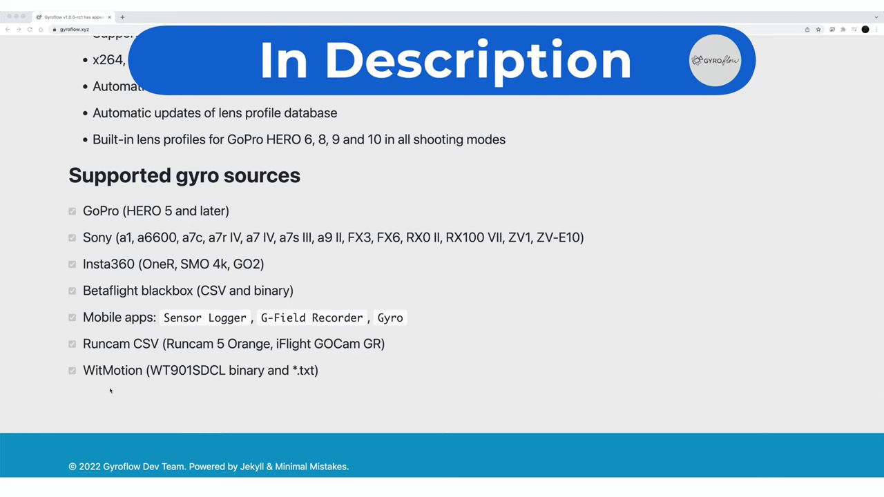
scroll(36, 369, up, 20)
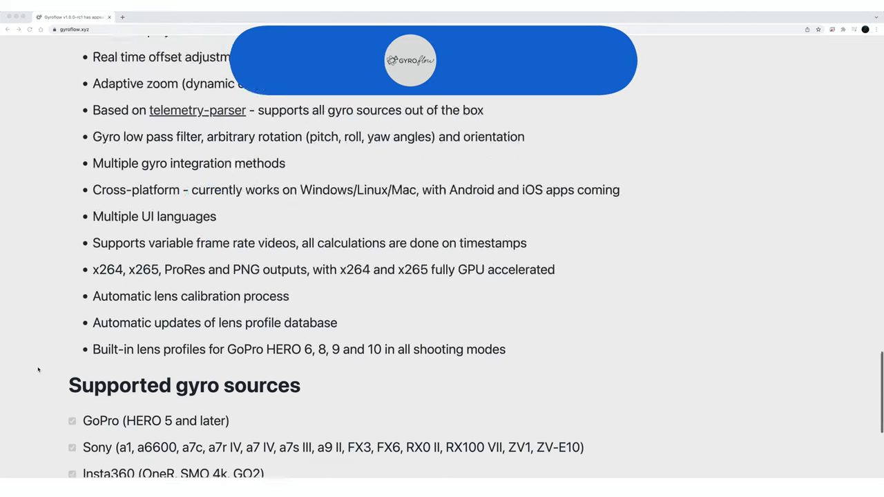
scroll(38, 369, up, 10)
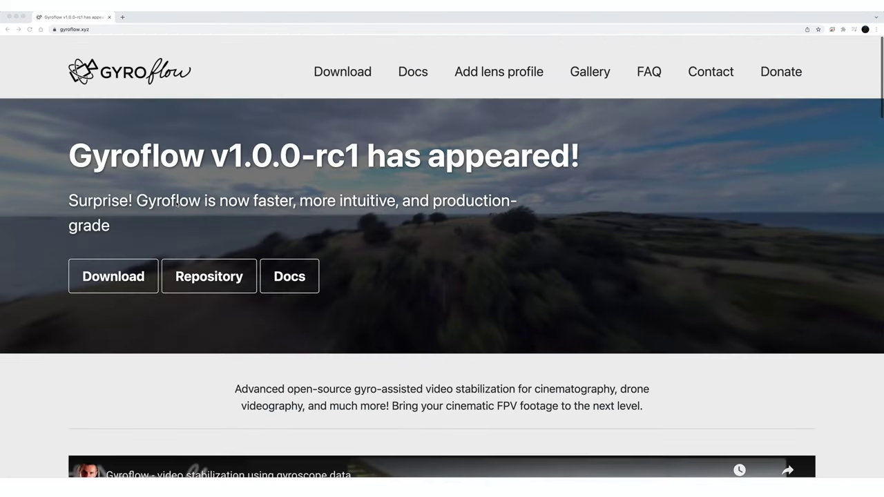
click(115, 271)
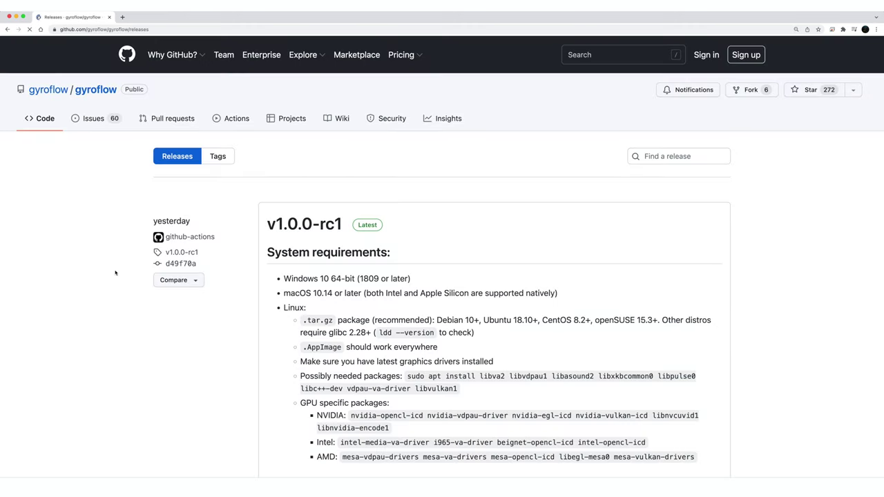
Look over the release downloads, then return to the Gyroflow home page
scroll(729, 274, down, 3)
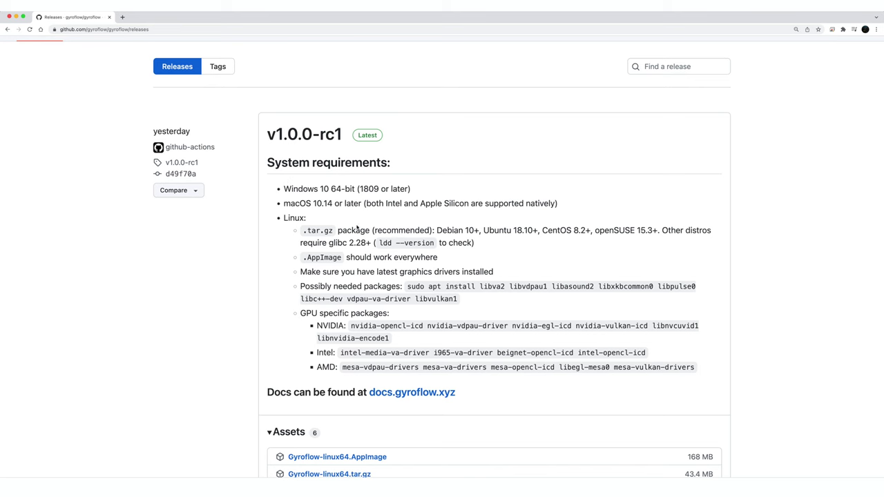
scroll(380, 371, down, 6)
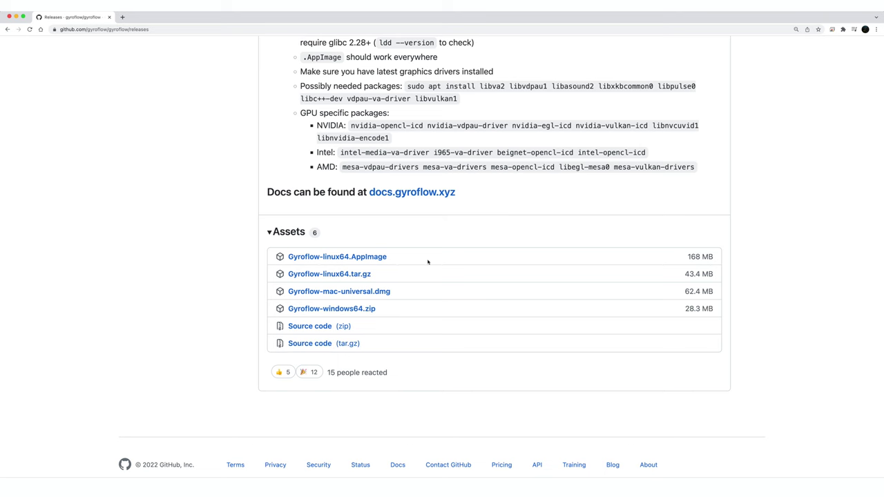
scroll(430, 262, up, 5)
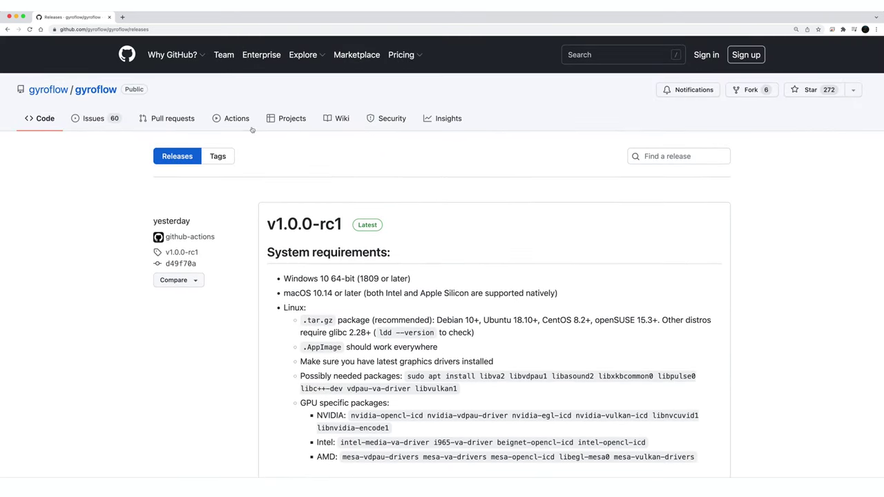
click(7, 30)
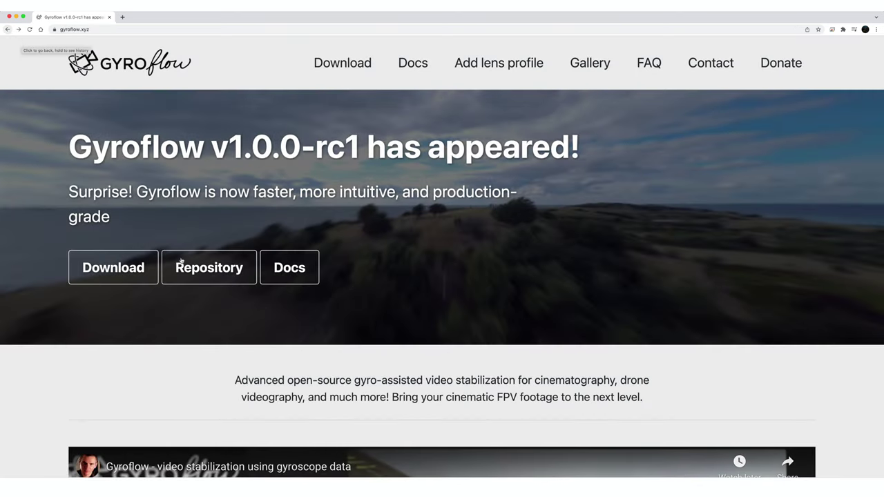
In the Docs User guide, view the Quick start, Installation and Camera Calibration pages
click(291, 269)
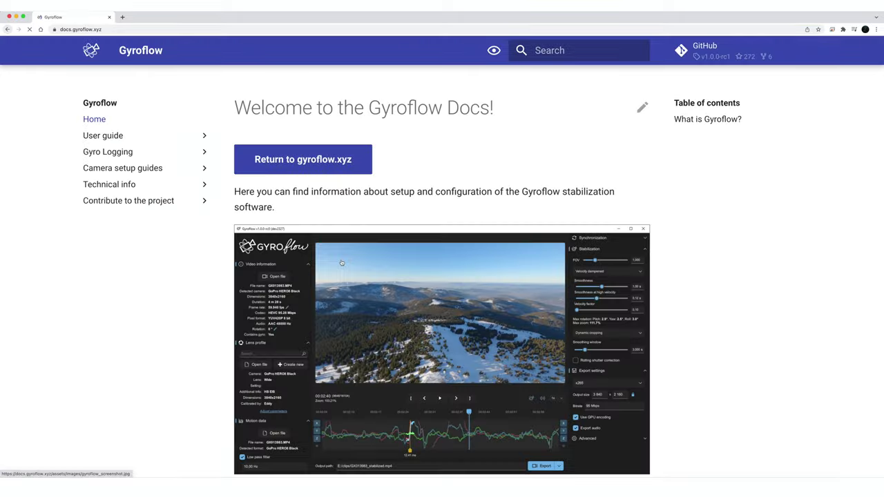
click(119, 137)
click(114, 153)
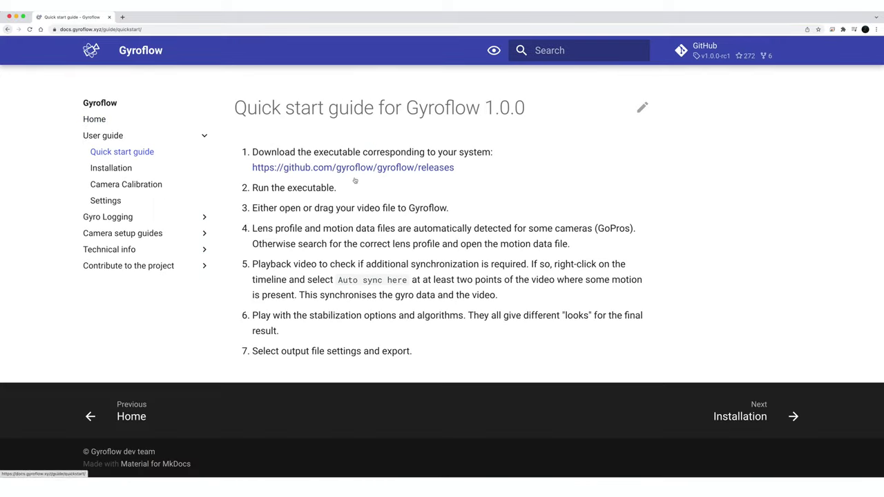
click(112, 169)
scroll(351, 221, down, 5)
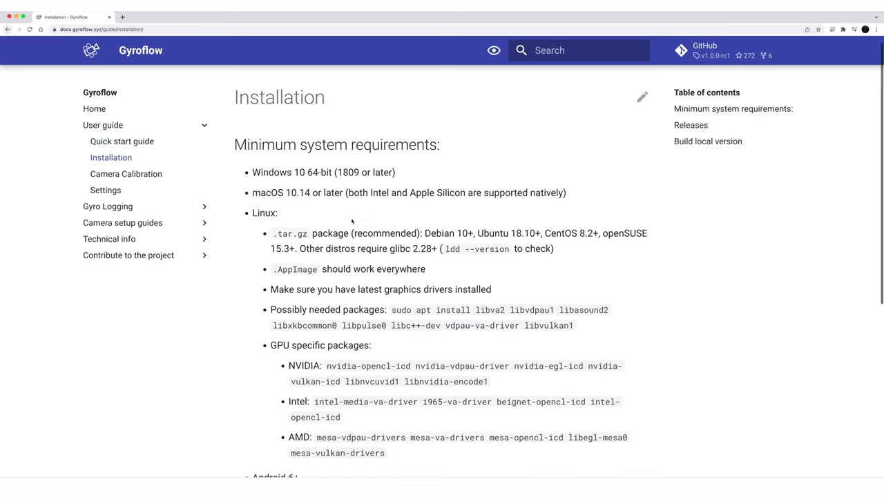
scroll(351, 222, up, 5)
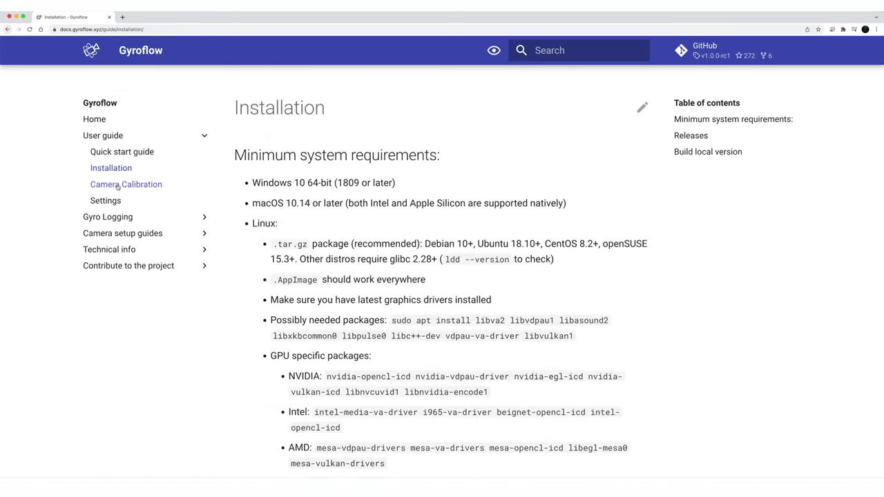
click(118, 185)
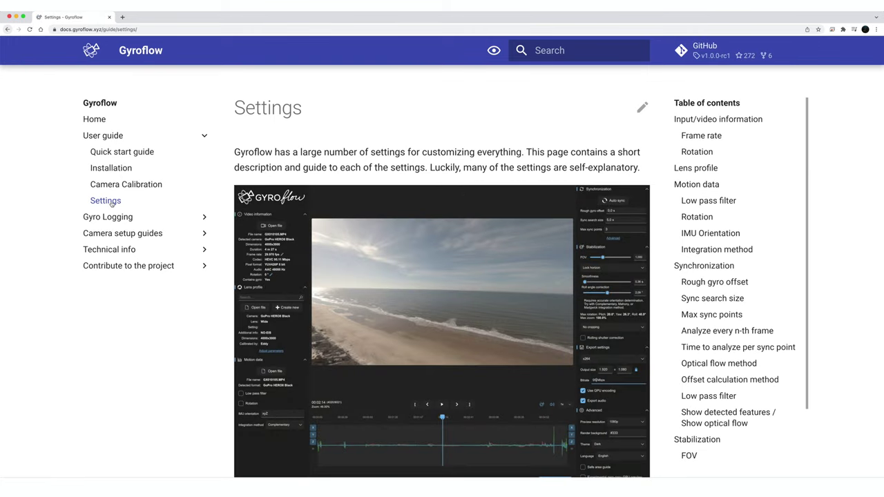
Scroll the Settings docs past Motion data and Synchronization to the Stabilization section
scroll(461, 200, down, 10)
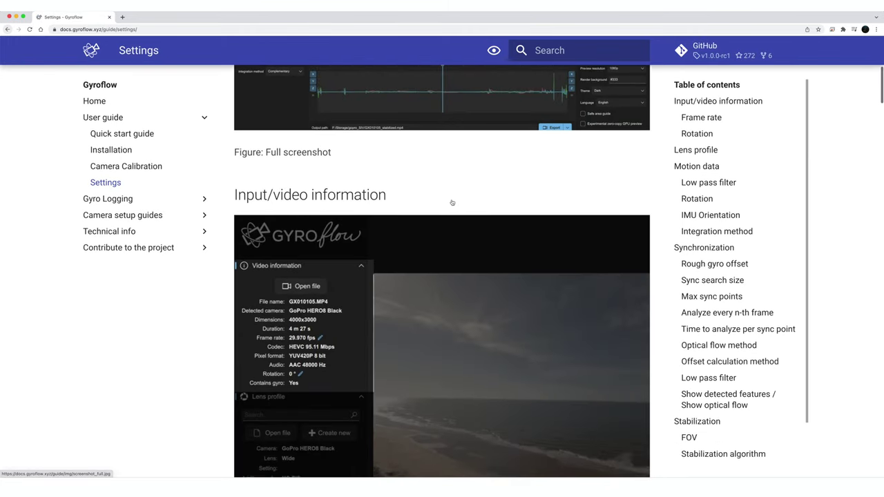
scroll(451, 202, down, 5)
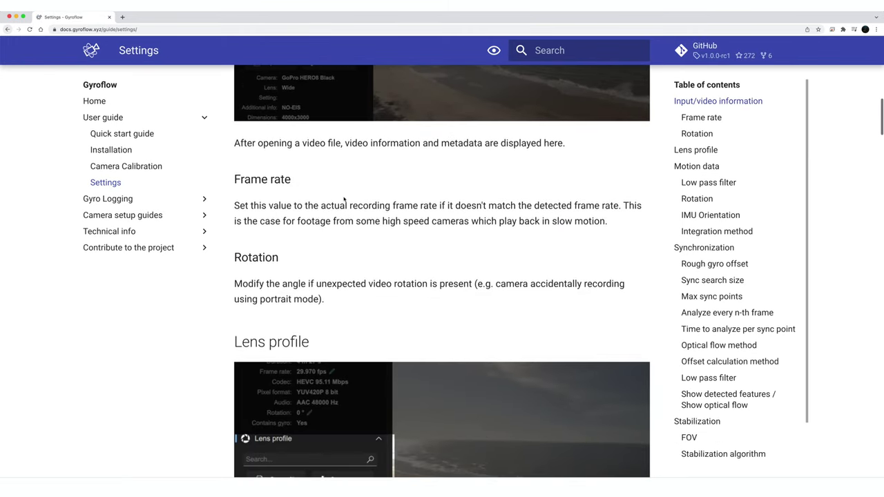
scroll(345, 199, down, 2)
scroll(345, 200, down, 5)
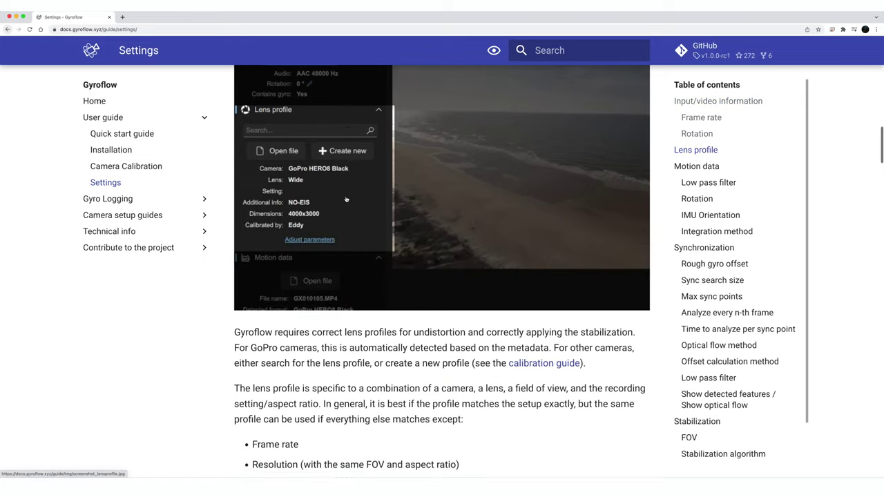
scroll(346, 200, down, 15)
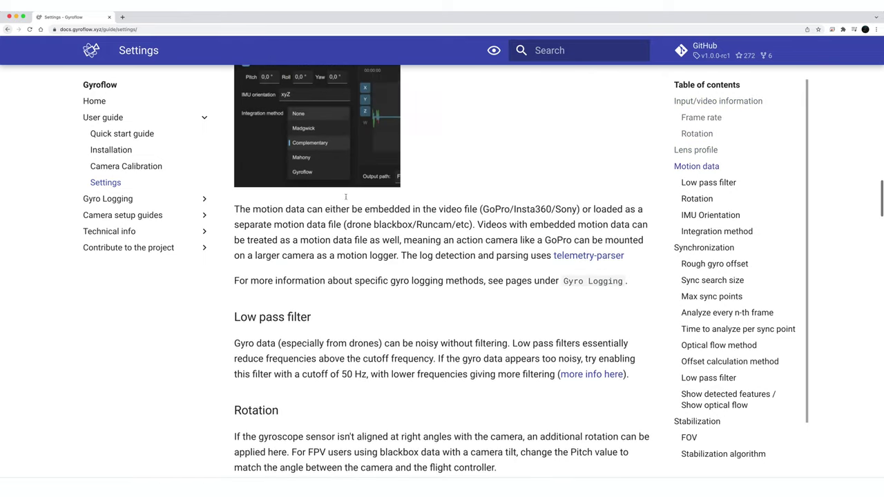
scroll(347, 200, down, 1)
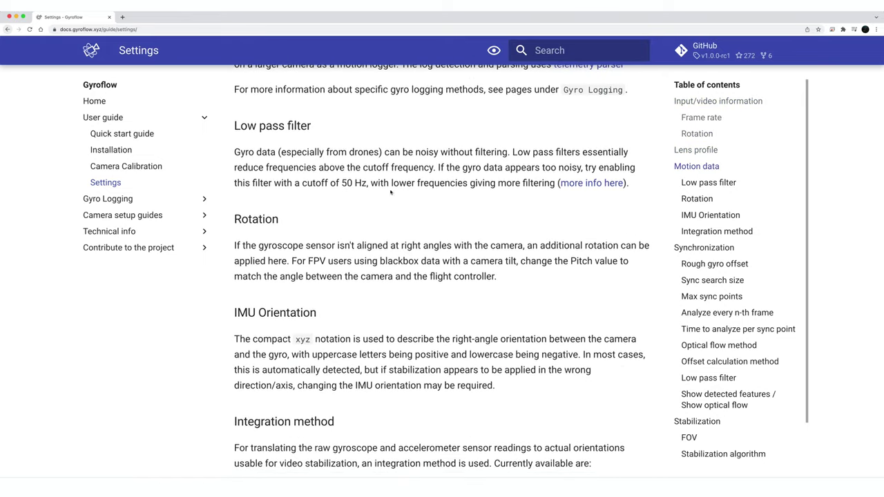
scroll(463, 225, down, 9)
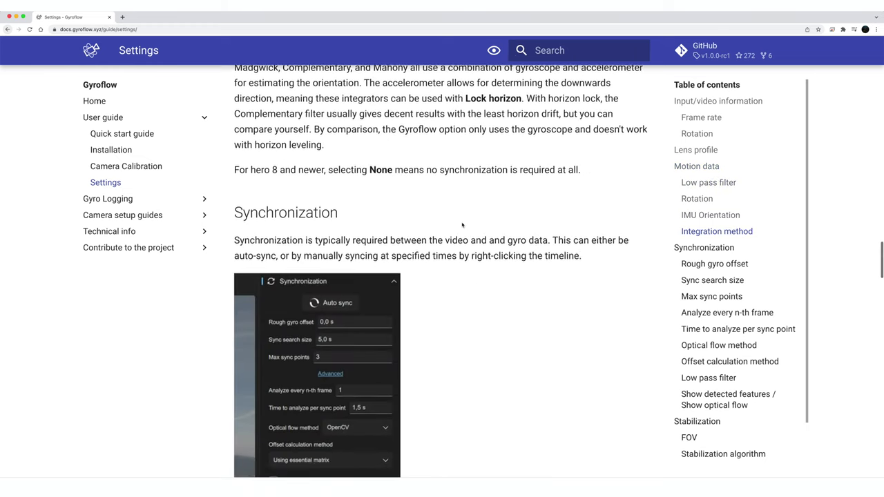
scroll(463, 224, down, 10)
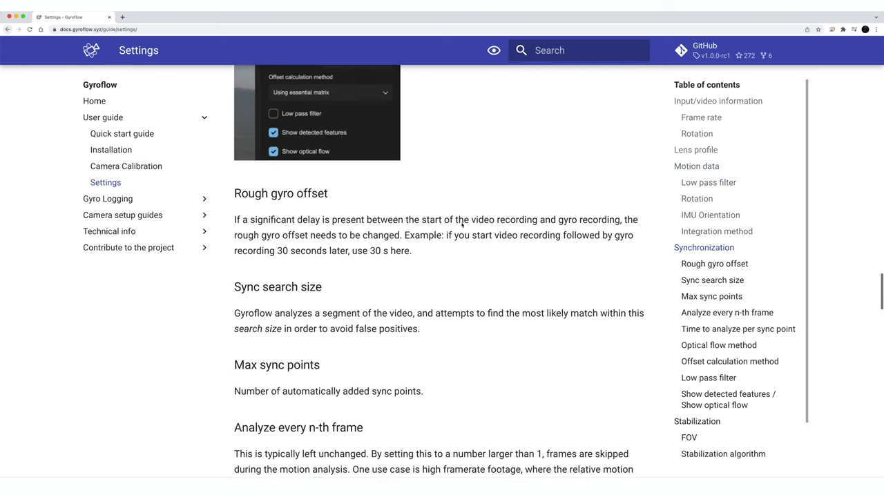
scroll(461, 223, down, 15)
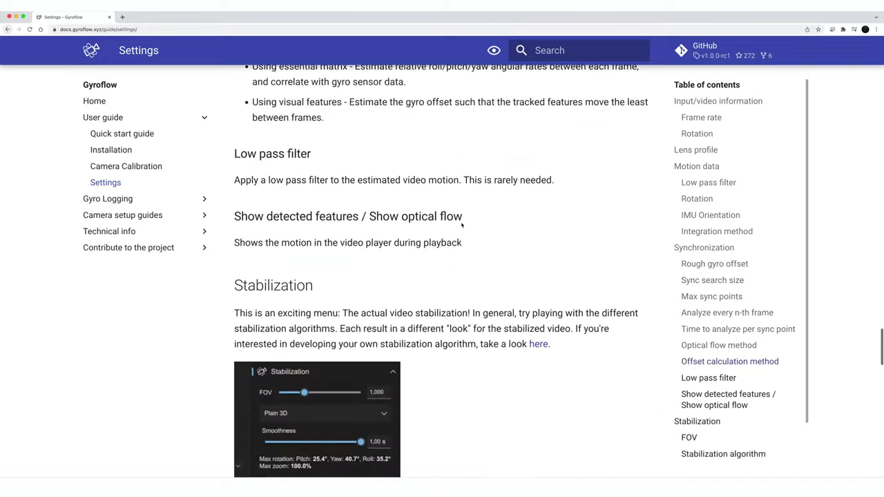
scroll(461, 222, down, 6)
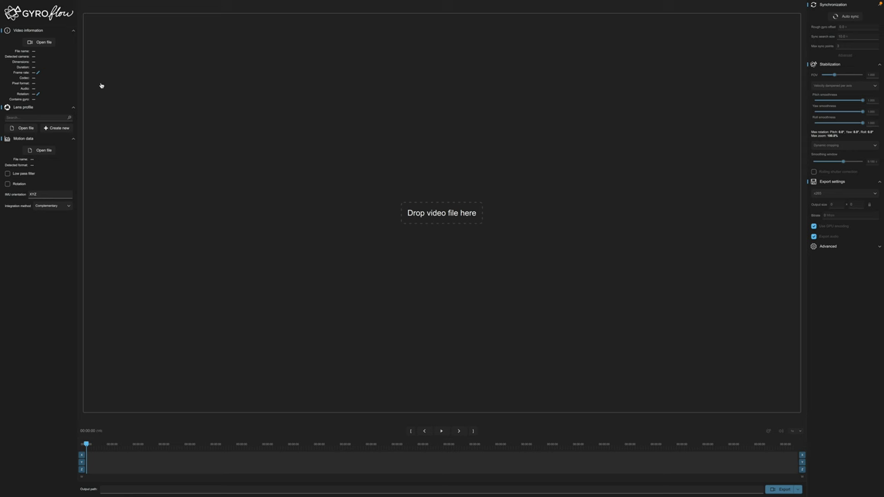
Open GH015152.MP4 from the Hyper folder as the project video
click(337, 175)
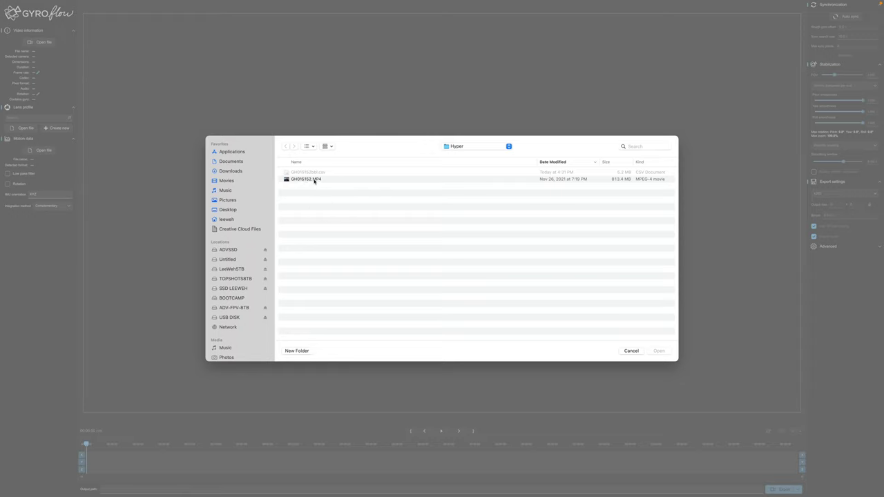
click(315, 180)
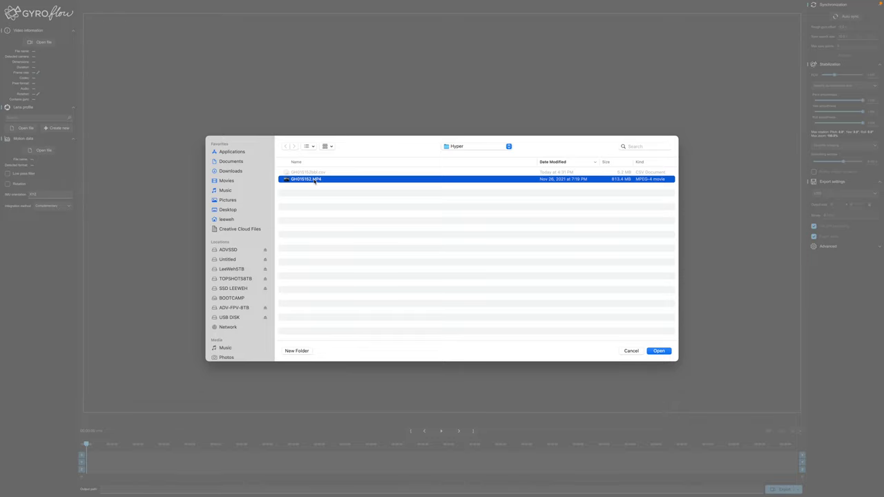
double_click(315, 181)
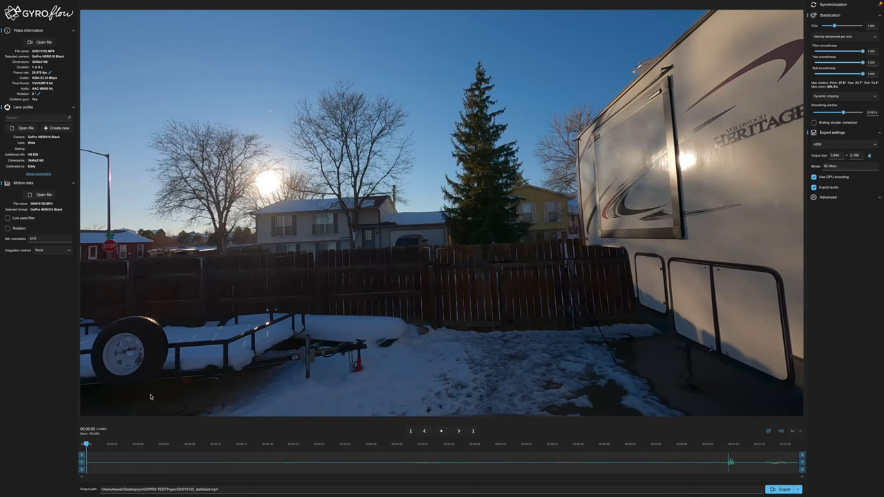
Set the trim start about 12 seconds into the clip and play the trimmed footage
click(138, 447)
drag(204, 449, 284, 451)
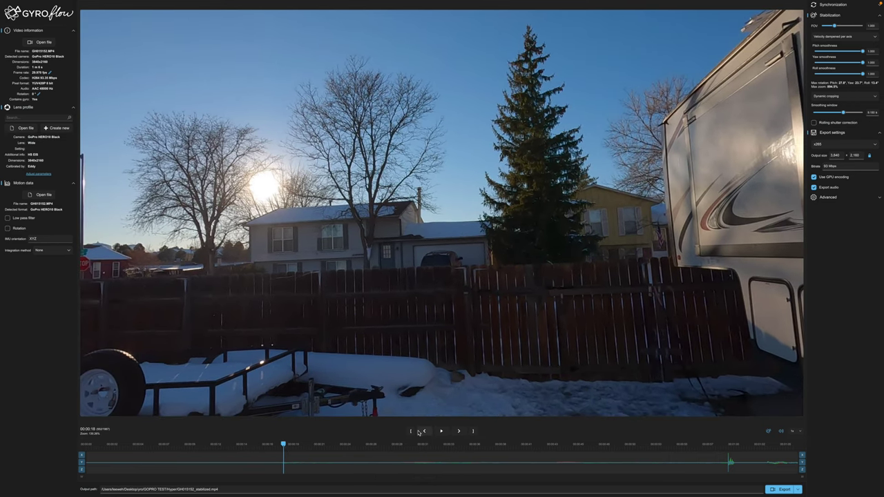
click(412, 431)
key(space)
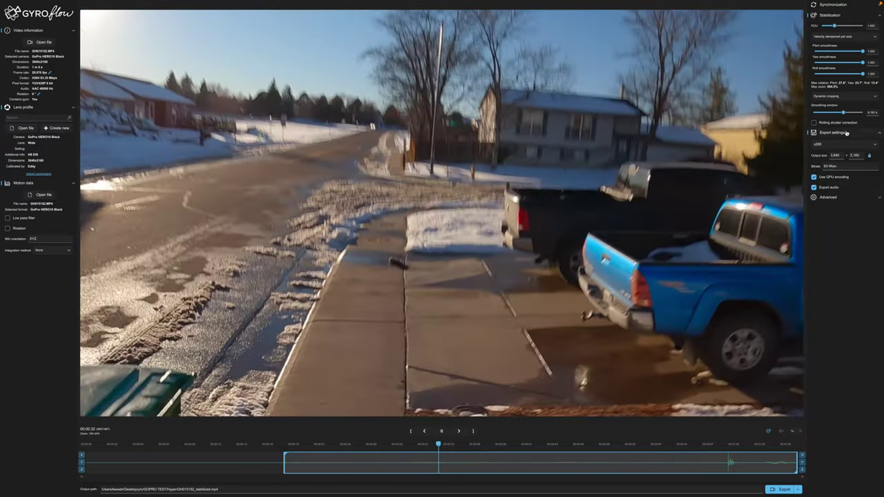
Pause and compare No cropping with Dynamic cropping, keeping Dynamic cropping
key(space)
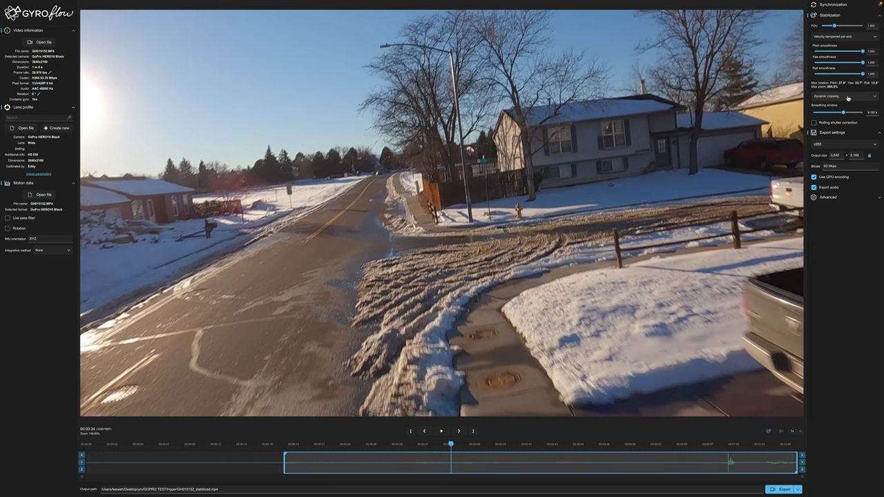
click(848, 99)
click(840, 98)
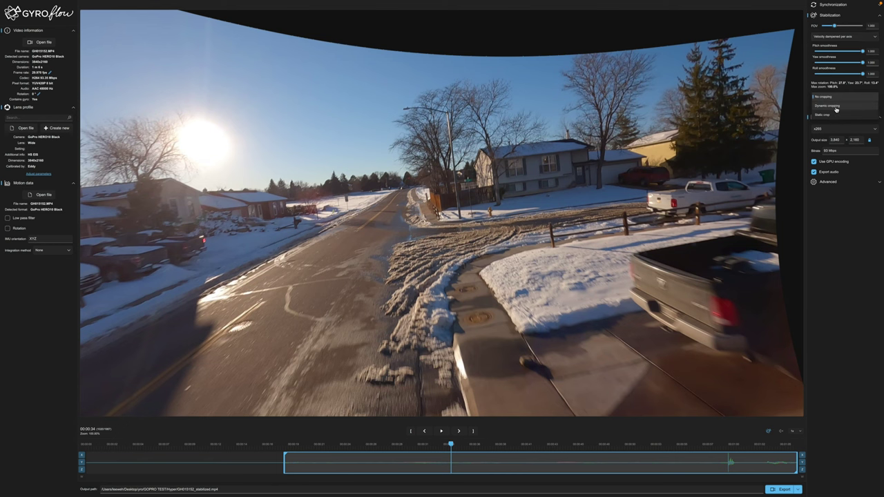
click(836, 107)
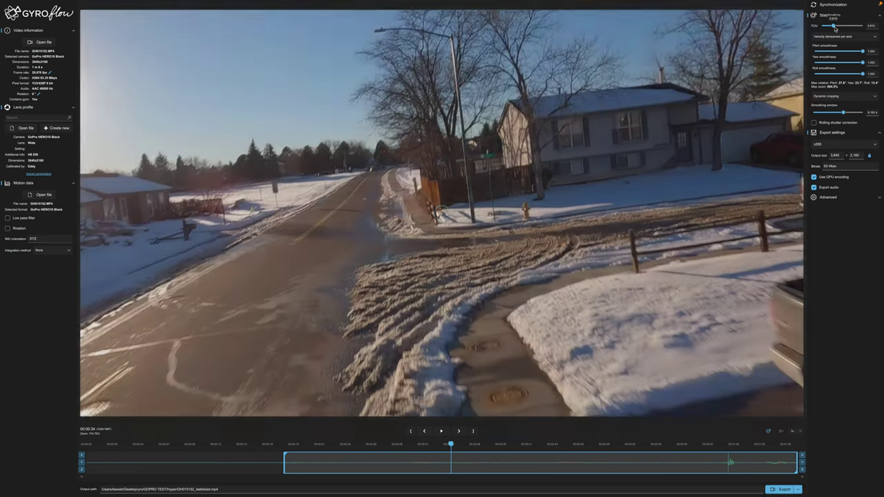
Set the field of view to 1 and resume playback
drag(836, 26, 838, 29)
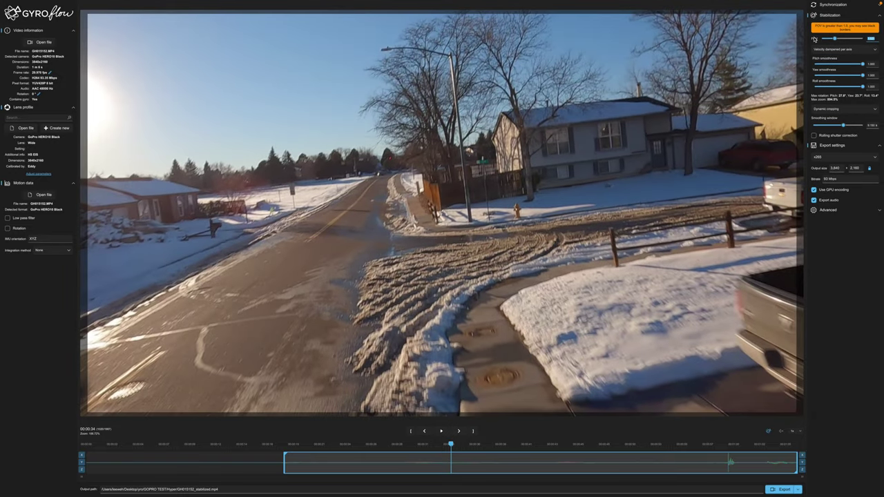
text(1)
key(Return)
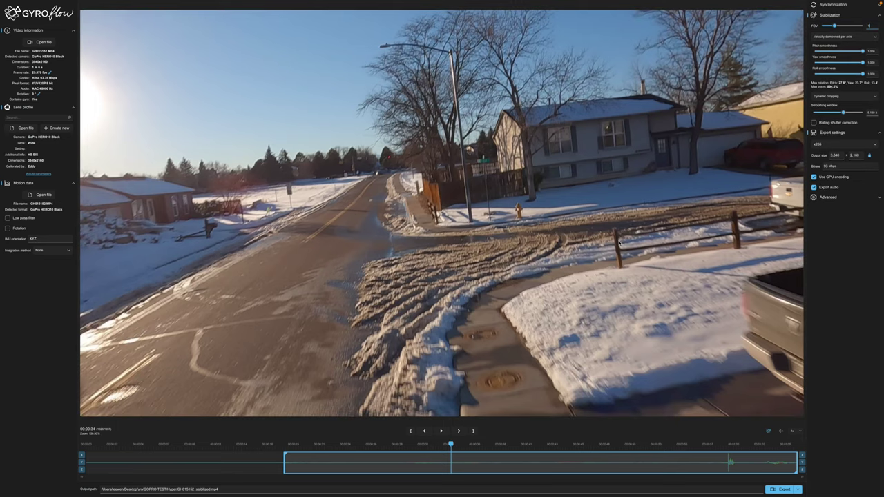
key(space)
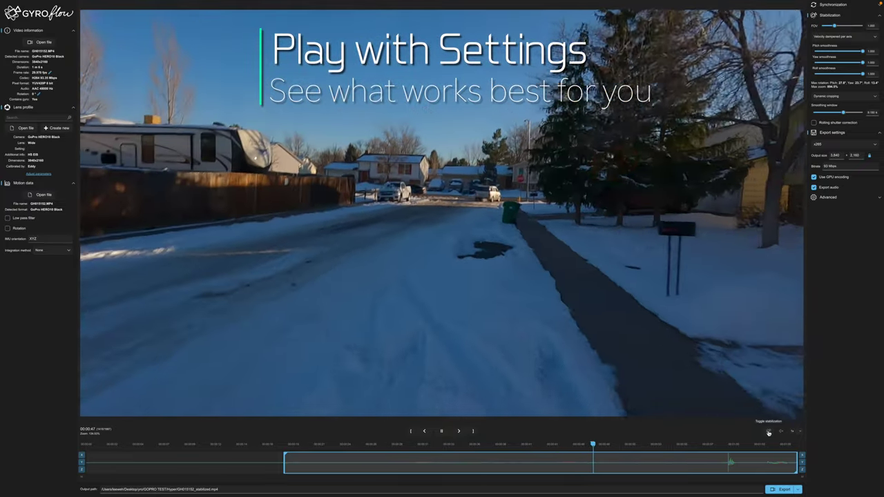
Compare against raw footage, lower pitch smoothness to about 0.151, and replay from earlier
click(769, 433)
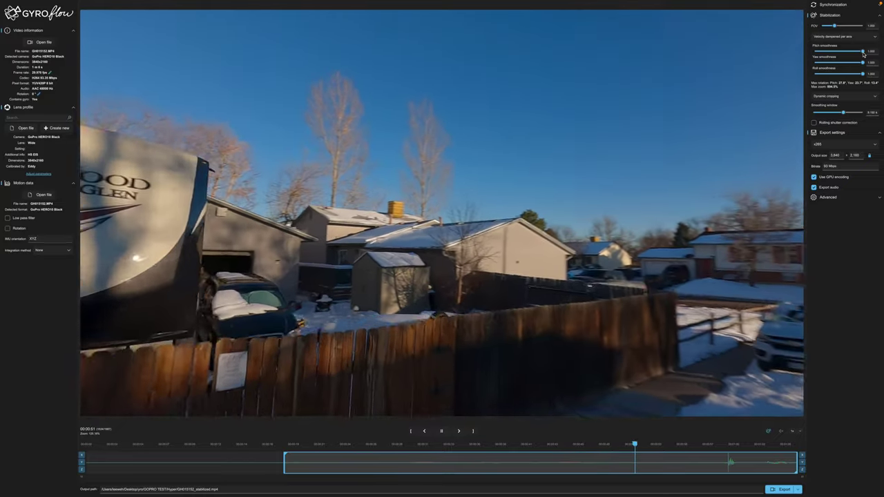
drag(849, 51, 815, 52)
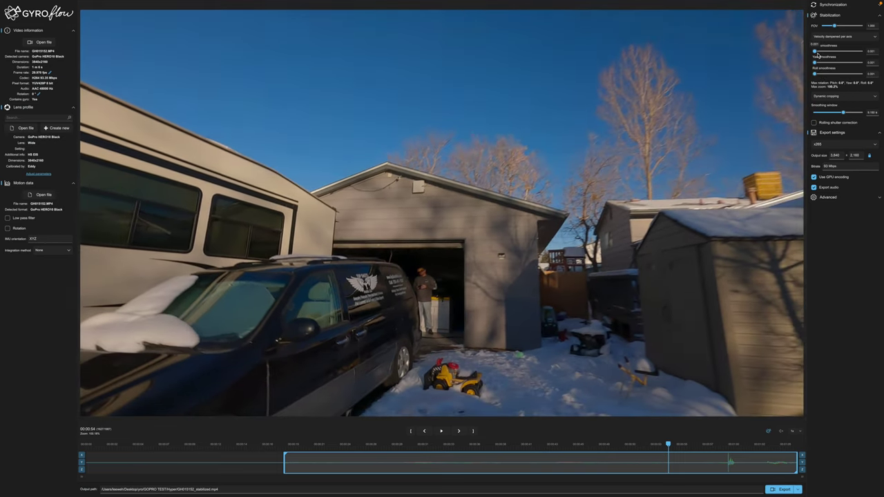
drag(817, 52, 831, 74)
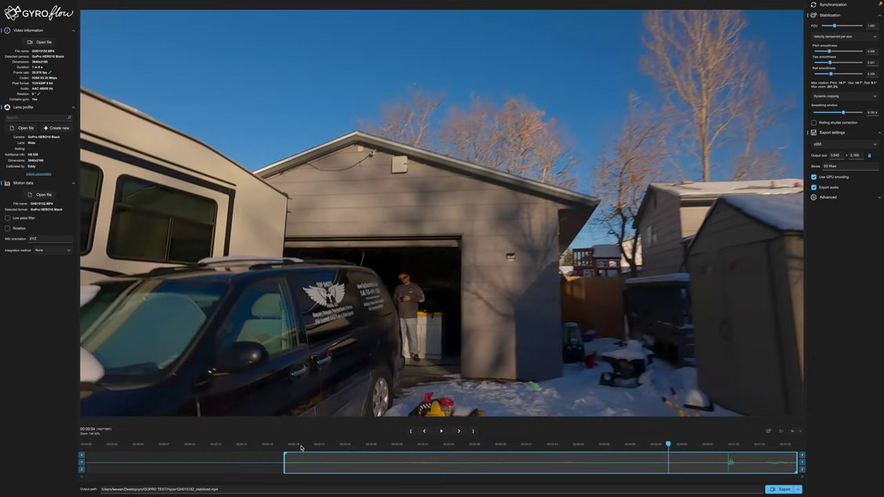
click(302, 446)
key(space)
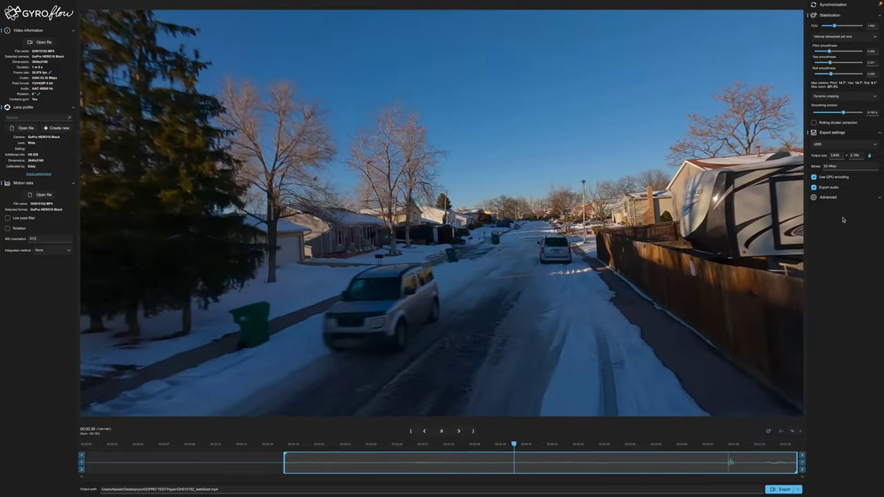
Pause the stabilized preview playback
click(762, 336)
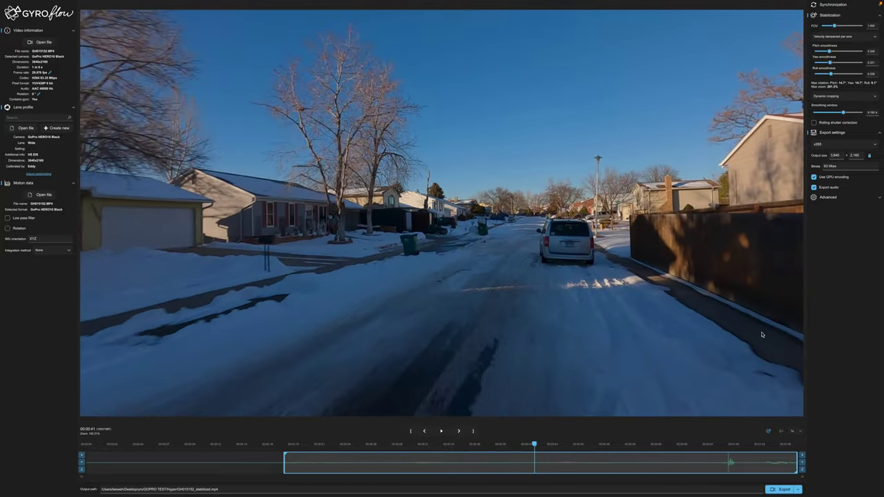